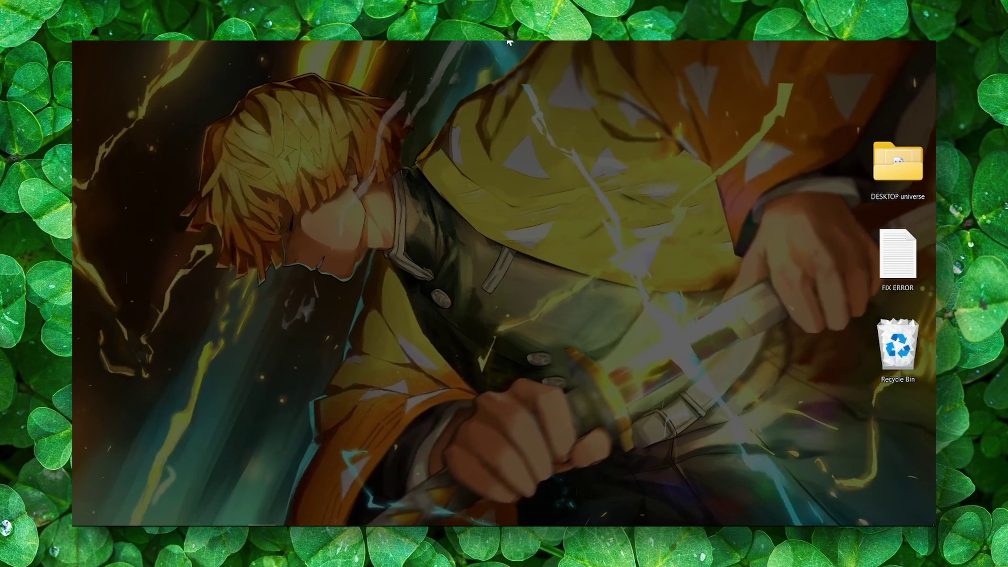
{"action": "left_click", "coordinate": [483, 135]}
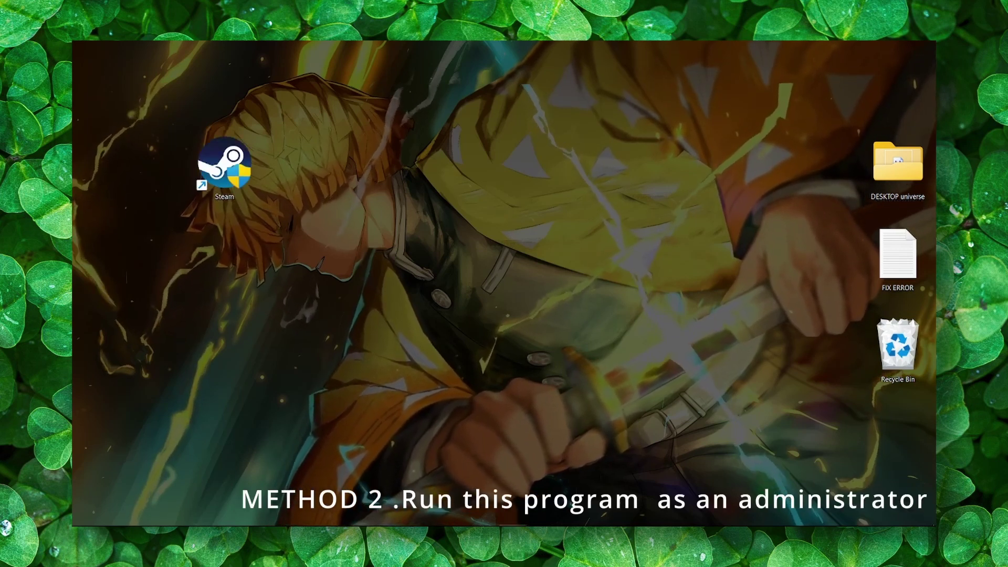
Step: Move the Steam desktop shortcut aside and confirm its compatibility properties with Run this program as an administrator enabled
{"action": "left_click_drag", "start_coordinate": [232, 173], "coordinate": [354, 173]}
{"action": "right_click", "coordinate": [355, 173]}
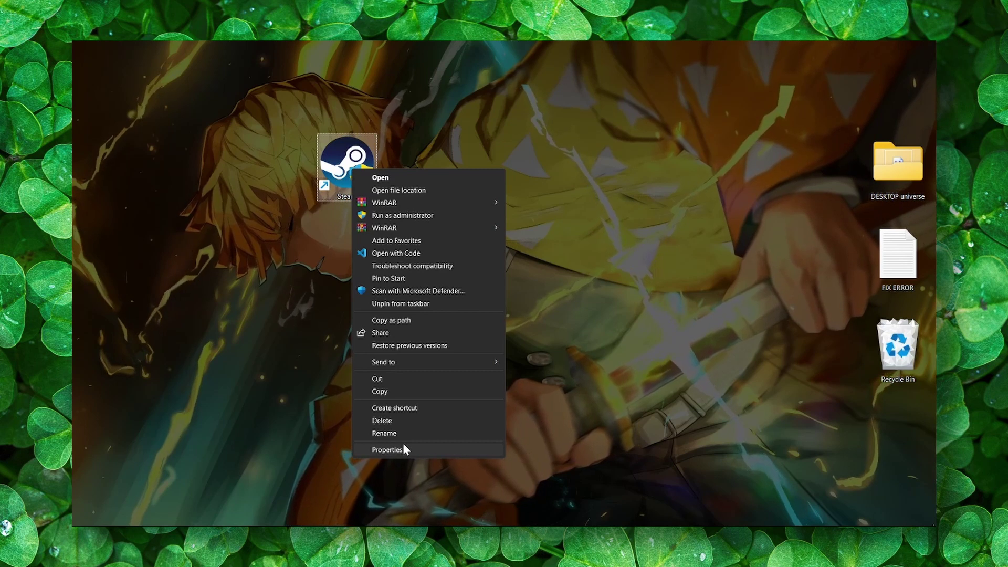
{"action": "left_click", "coordinate": [388, 449]}
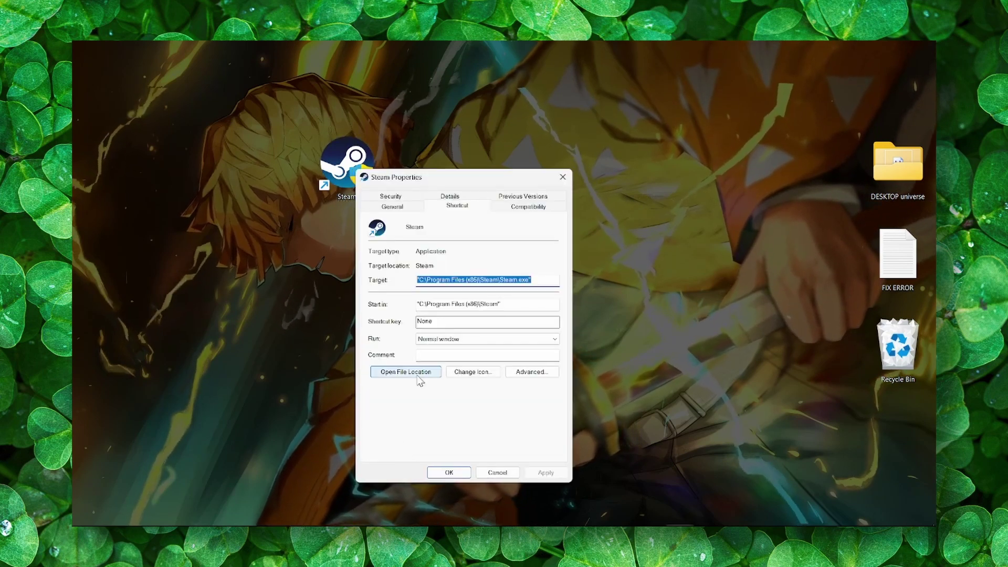
{"action": "left_click", "coordinate": [519, 209]}
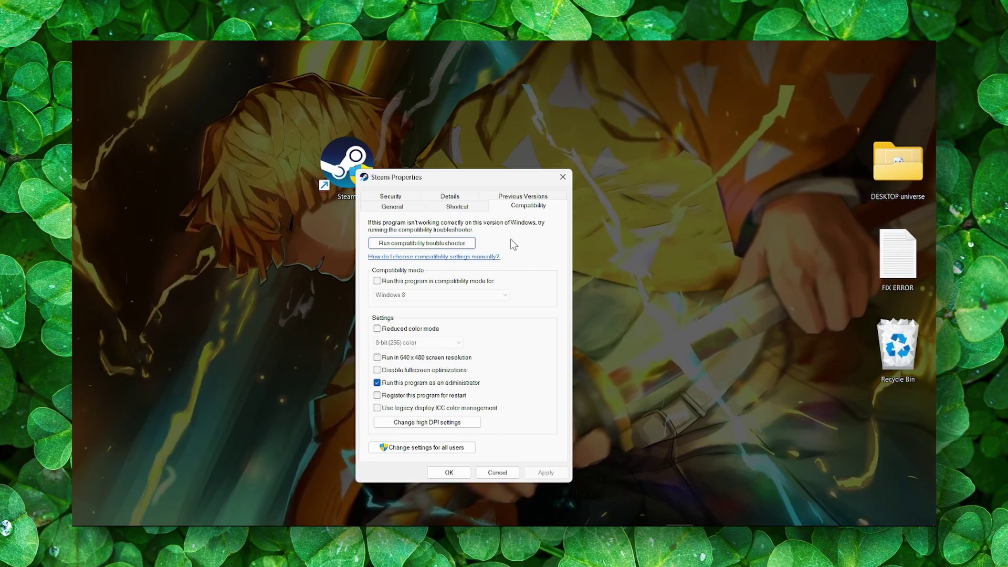
{"action": "left_click", "coordinate": [449, 472]}
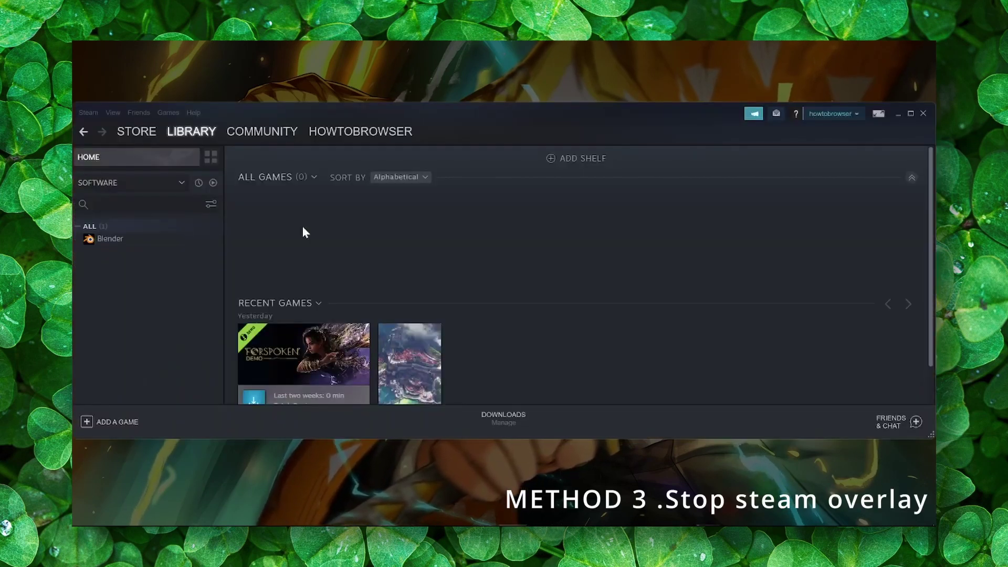
Step: Review Blender's general, updates, betas and controller properties in the Steam library, checking the Steam Overlay option, and minimize Steam
{"action": "right_click", "coordinate": [165, 238]}
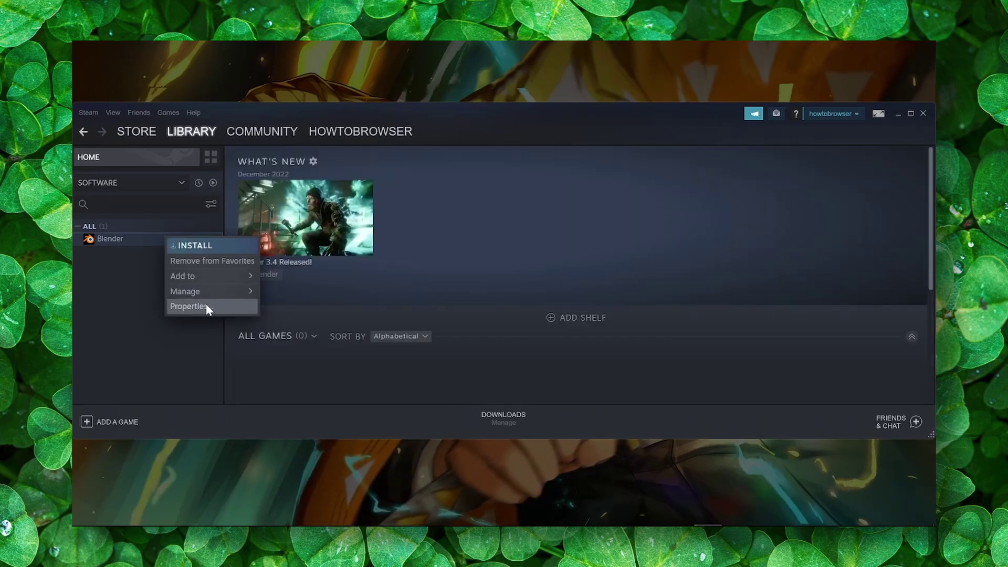
{"action": "left_click", "coordinate": [208, 308]}
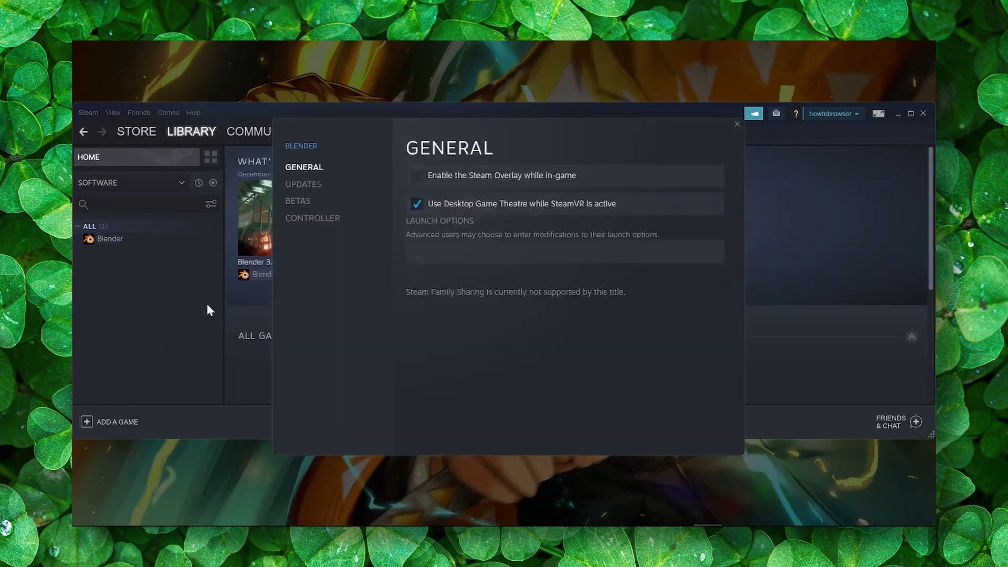
{"action": "left_click", "coordinate": [306, 187]}
{"action": "left_click", "coordinate": [309, 201]}
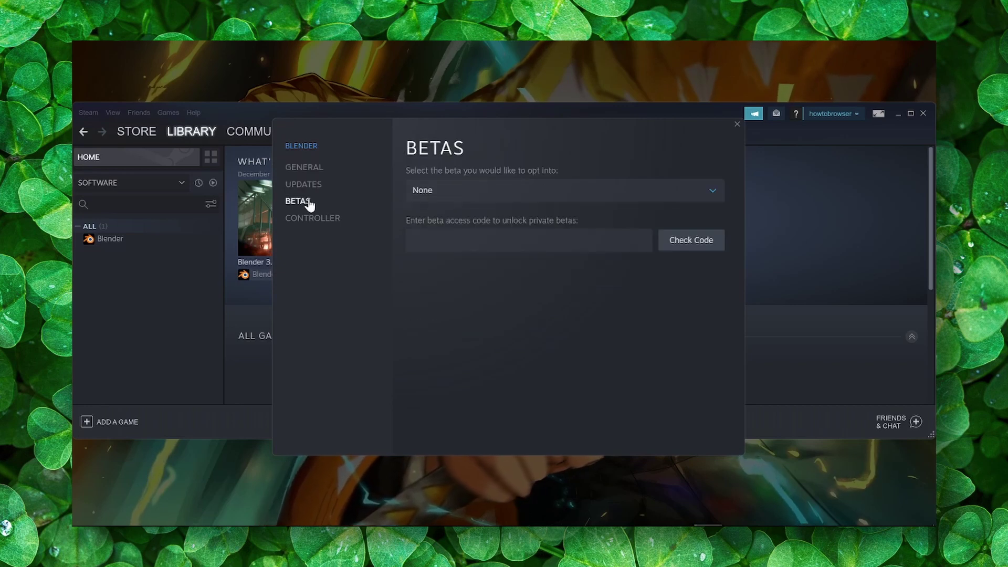
{"action": "left_click", "coordinate": [313, 218]}
{"action": "left_click", "coordinate": [307, 169]}
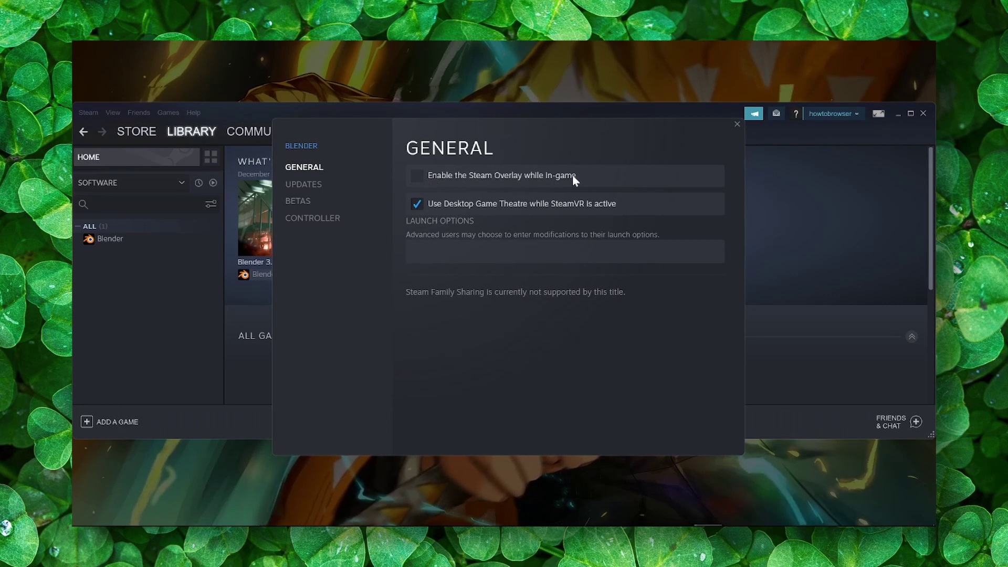
{"action": "left_click", "coordinate": [737, 126]}
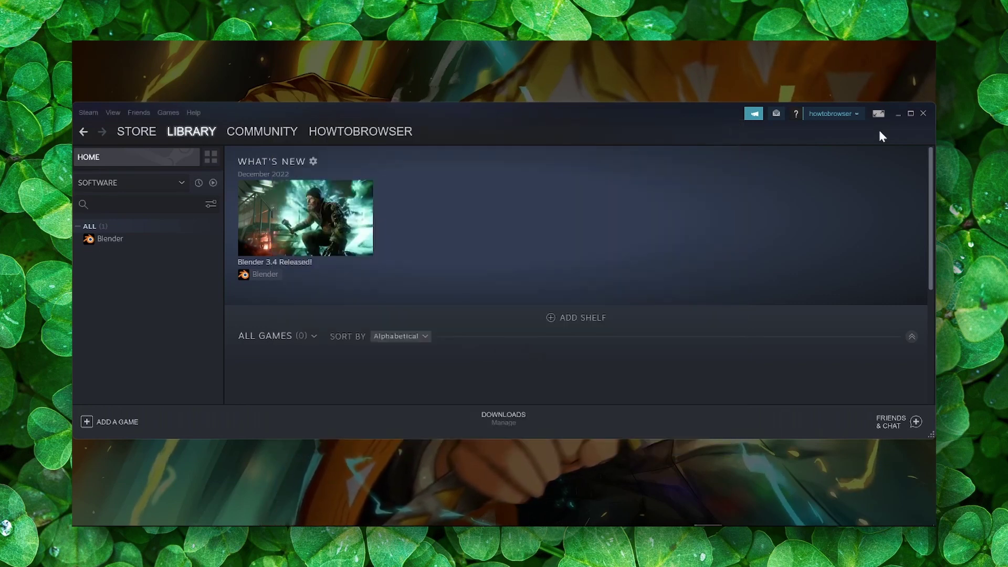
{"action": "left_click", "coordinate": [896, 117]}
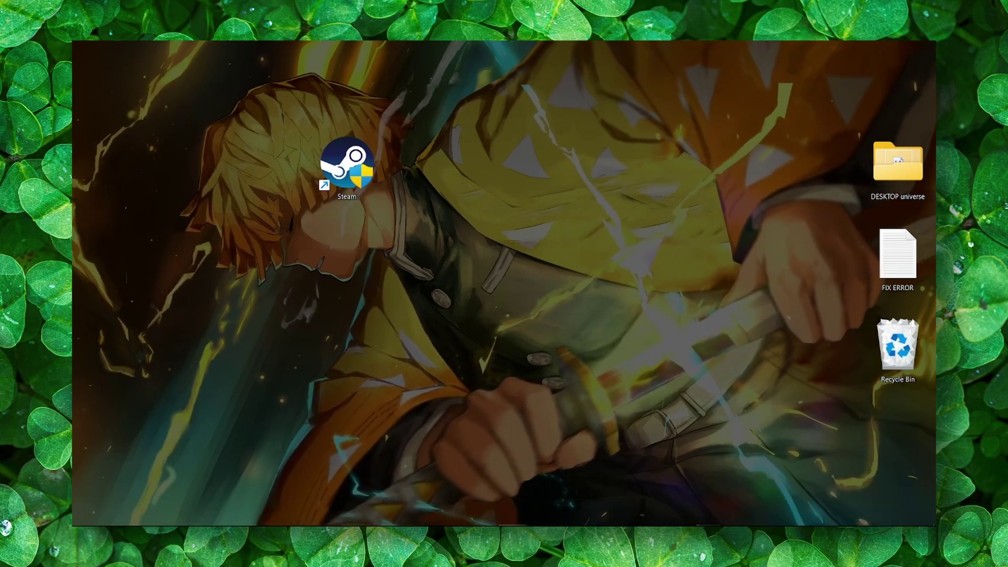
{"action": "mouse_move", "coordinate": [365, 513]}
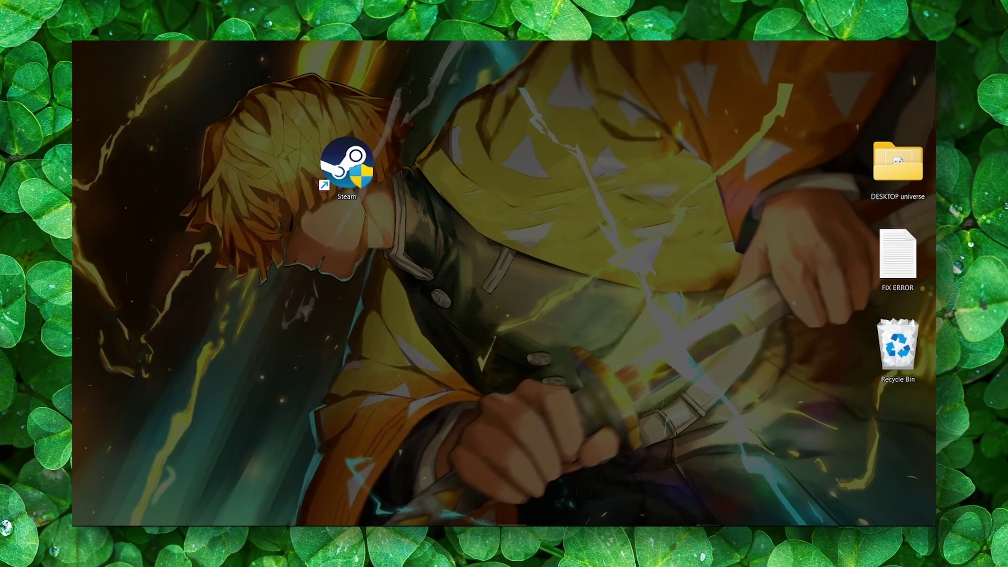
{"action": "left_click", "coordinate": [493, 52]}
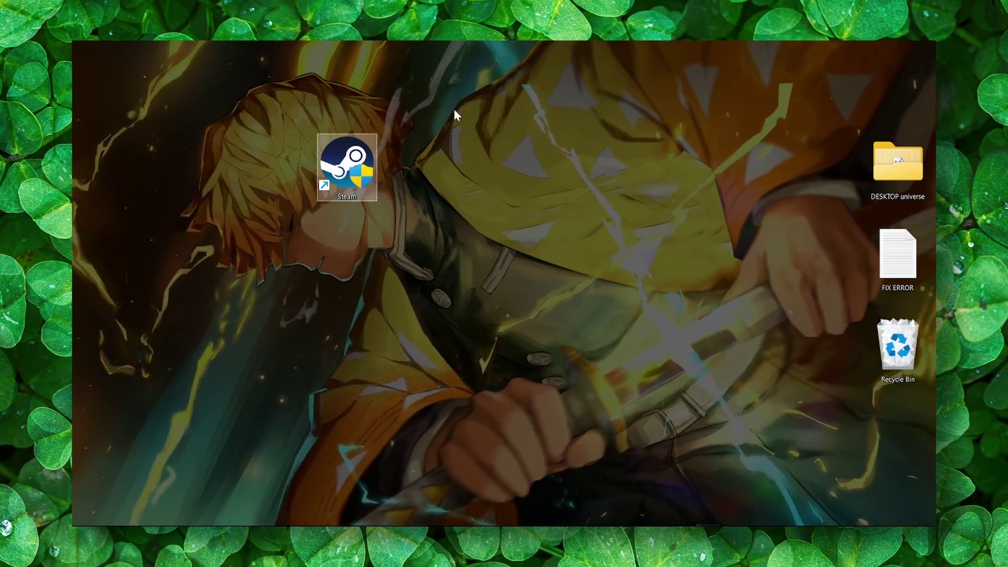
Step: Search Windows for "graphics settings" and open the Graphics settings page
{"action": "key", "text": "super"}
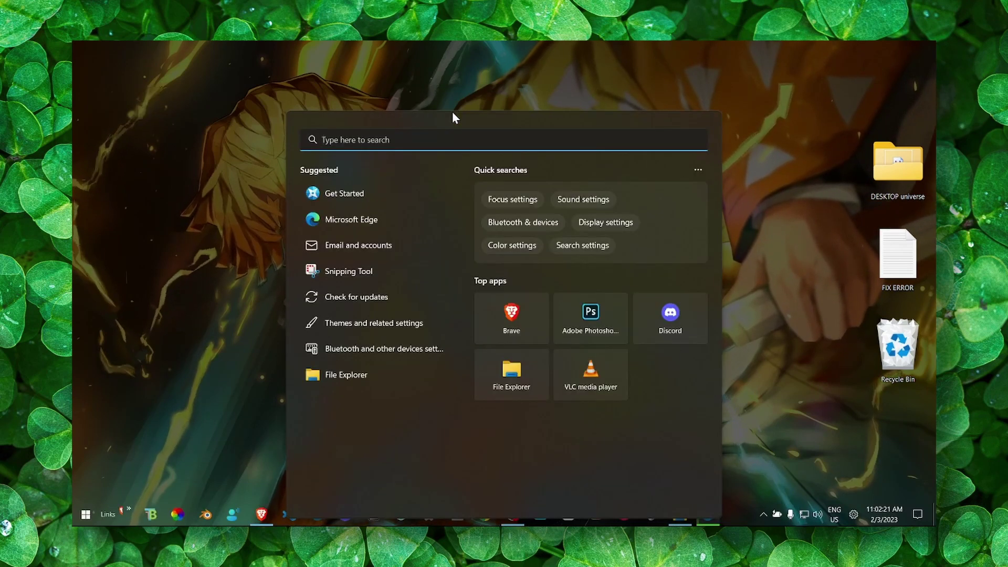
{"action": "type", "text": "deci"}
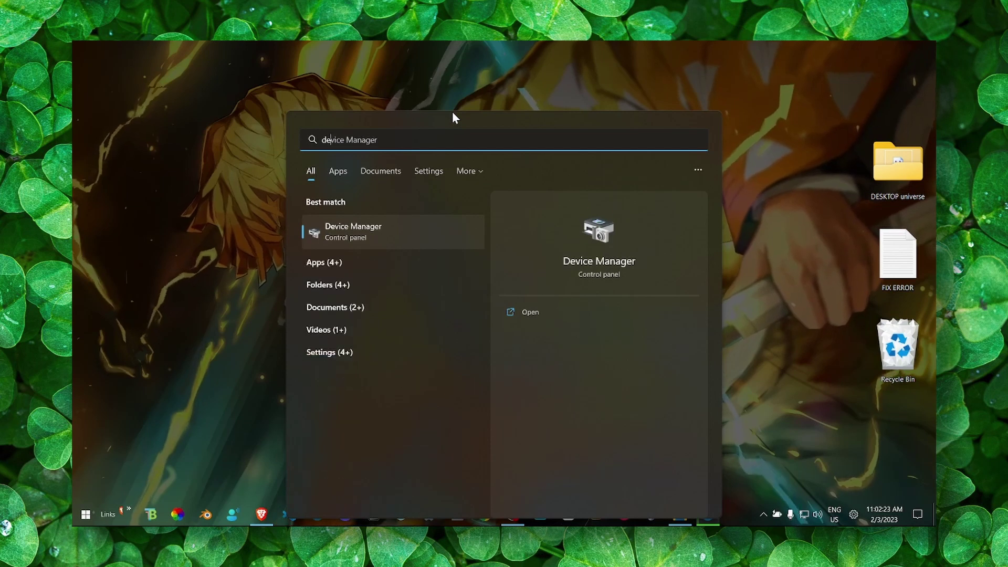
{"action": "key", "text": "BackSpace"}
{"action": "key", "text": "BackSpace"}
{"action": "key", "text": "BackSpace"}
{"action": "key", "text": "BackSpace"}
{"action": "type", "text": "graphics settings"}
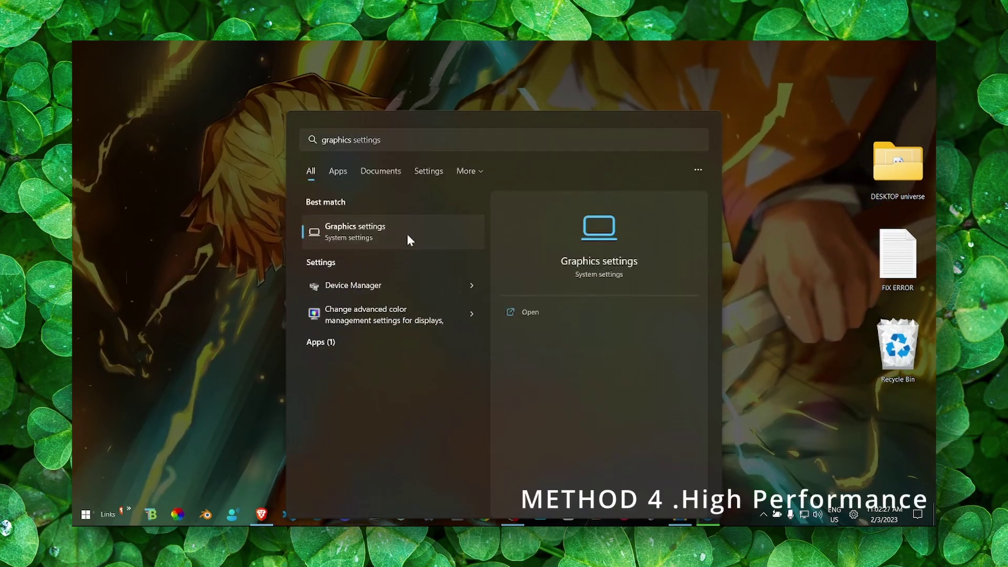
{"action": "left_click", "coordinate": [407, 238]}
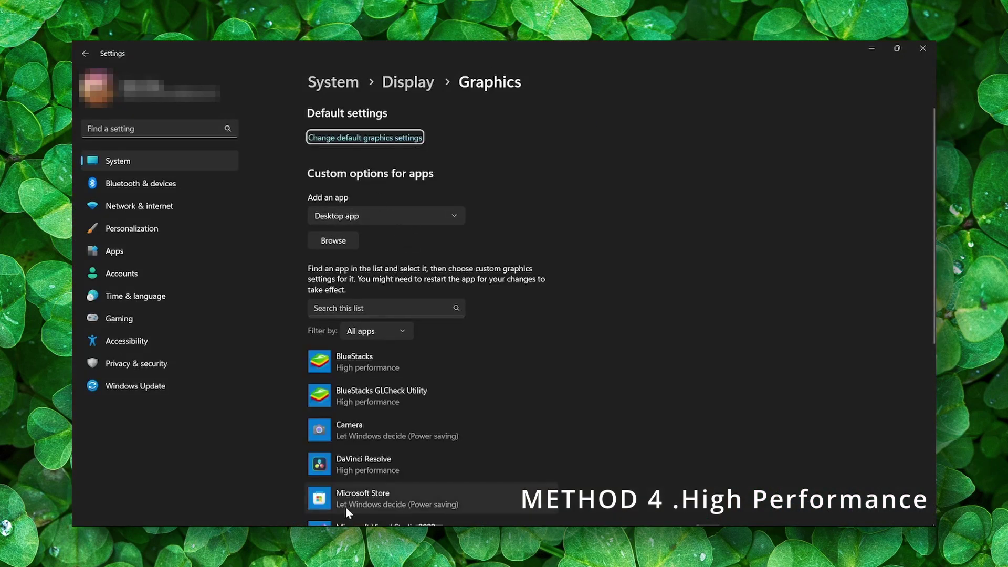
{"action": "left_click", "coordinate": [340, 307]}
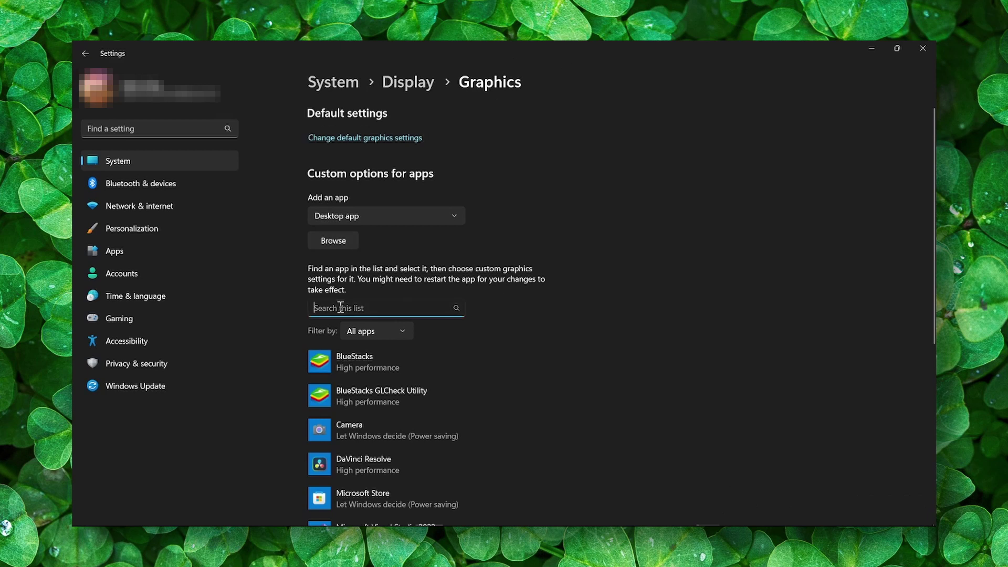
{"action": "type", "text": "w"}
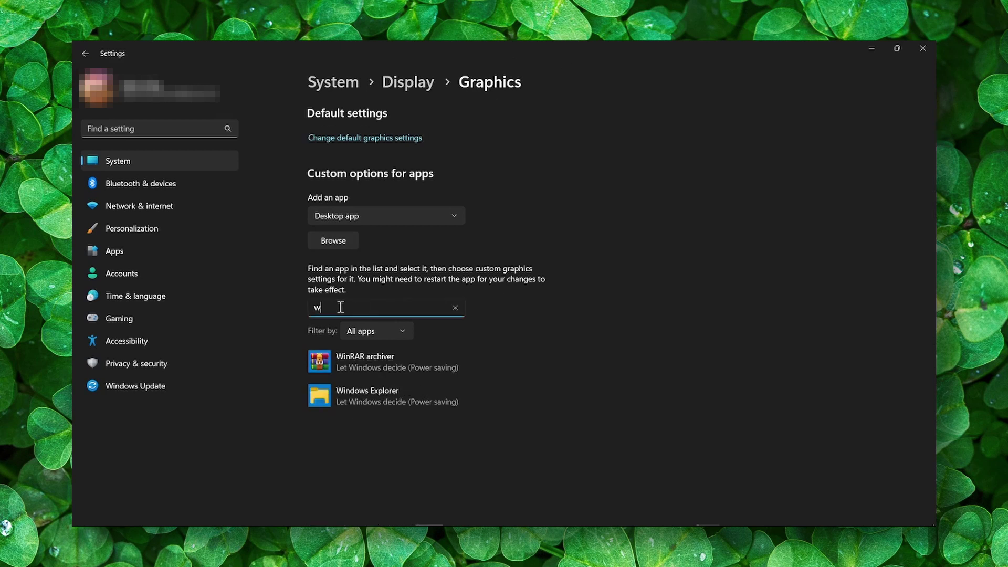
{"action": "key", "text": "BackSpace"}
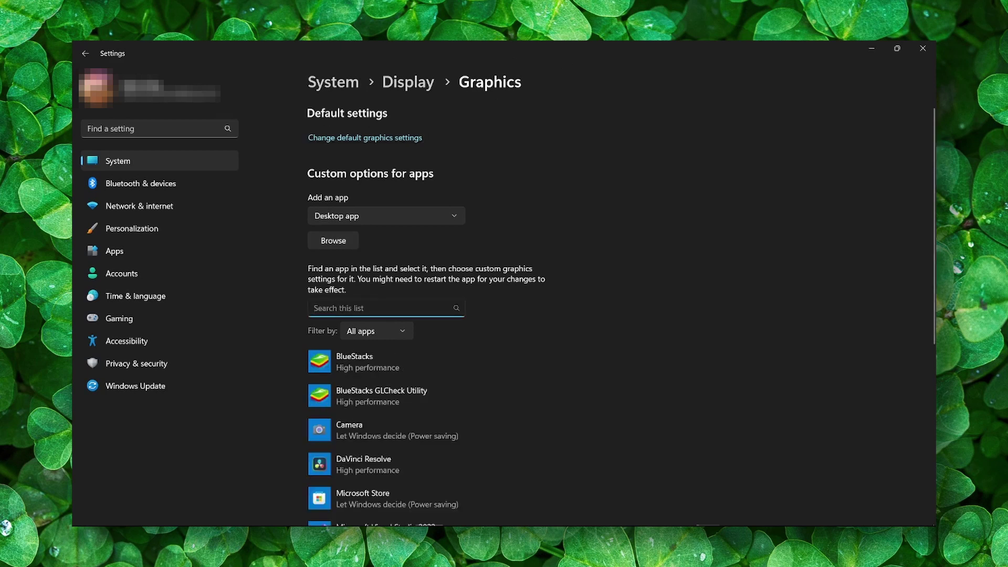
Step: Save the High performance graphics preference for BlueStacks in the custom app options
{"action": "left_click", "coordinate": [422, 352]}
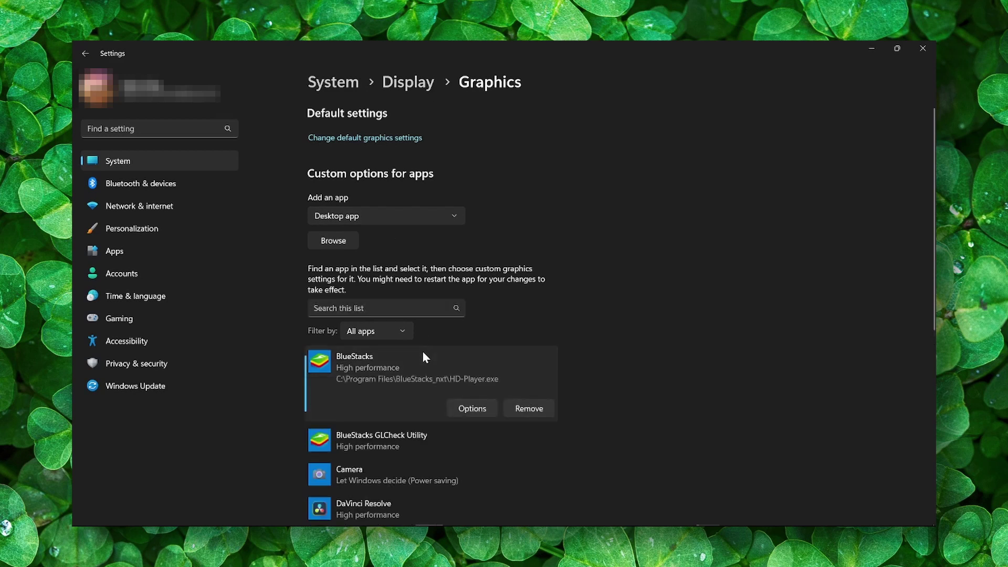
{"action": "left_click", "coordinate": [372, 310]}
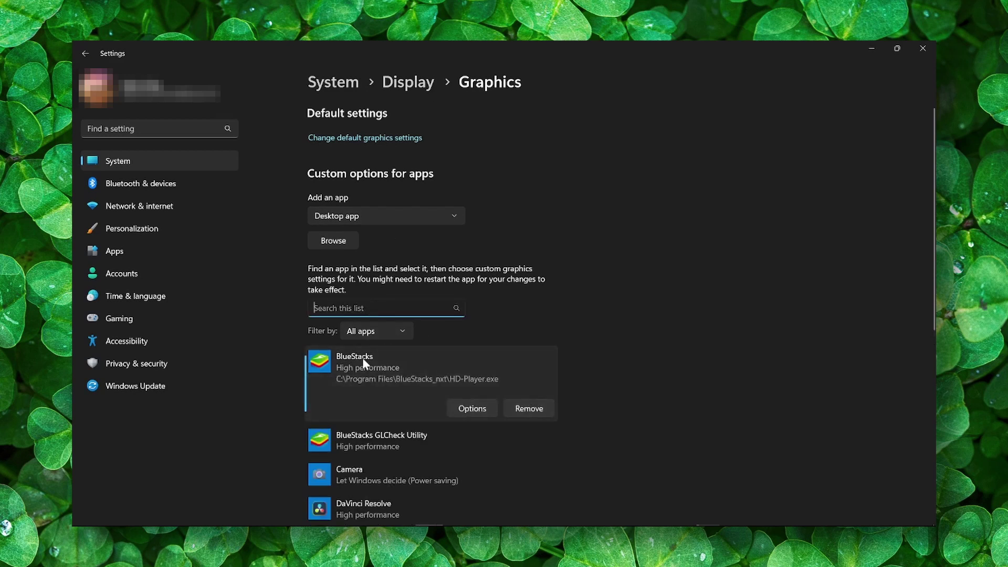
{"action": "left_click", "coordinate": [473, 411]}
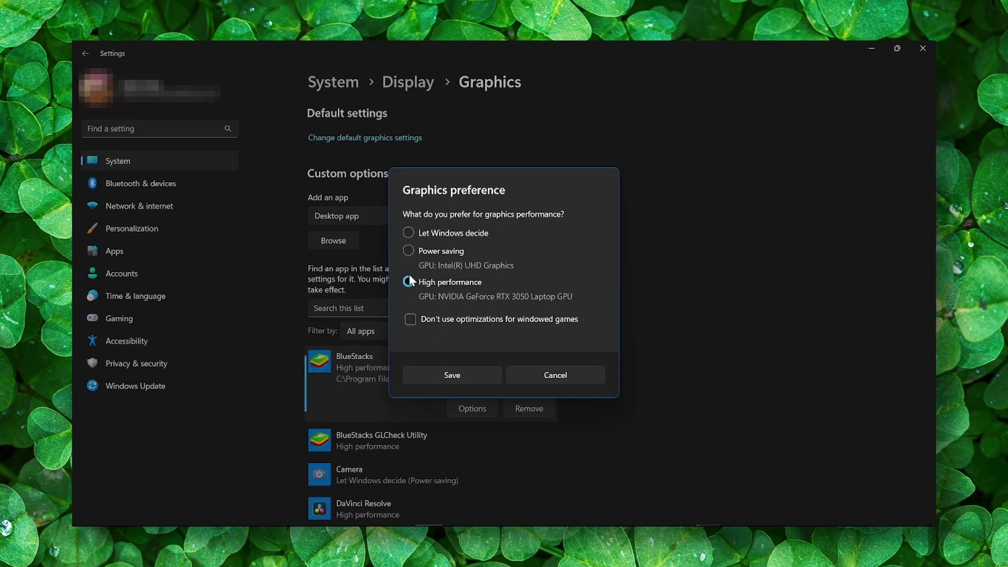
{"action": "left_click", "coordinate": [474, 370]}
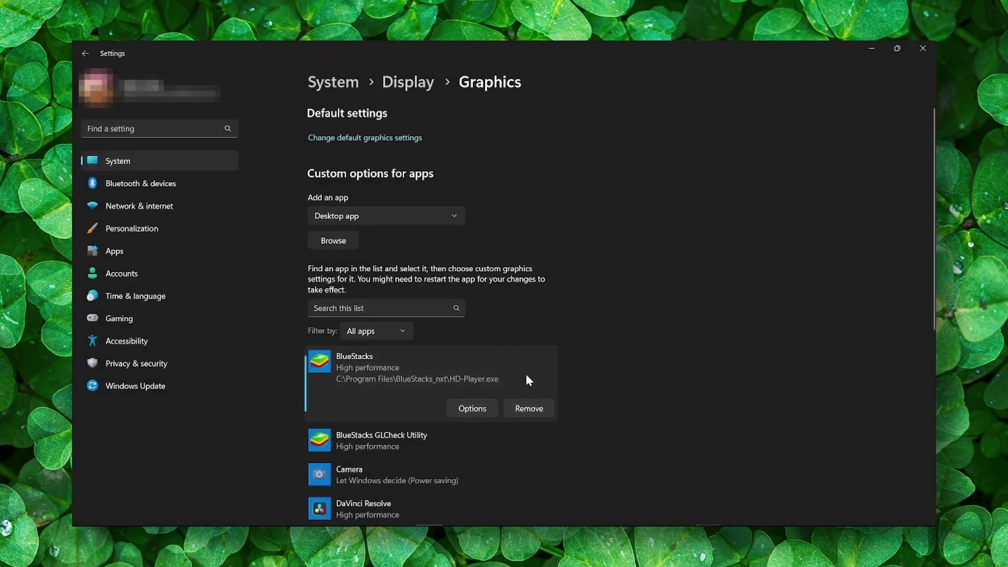
Step: Open the optional updates in Windows Update's advanced options and expand the driver updates list
{"action": "left_click", "coordinate": [216, 389]}
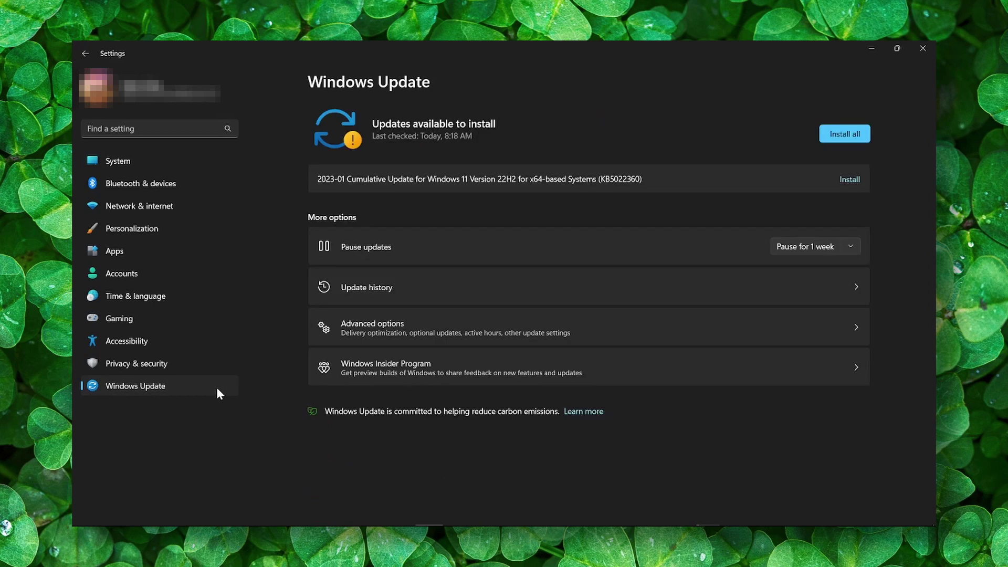
{"action": "left_click", "coordinate": [395, 327]}
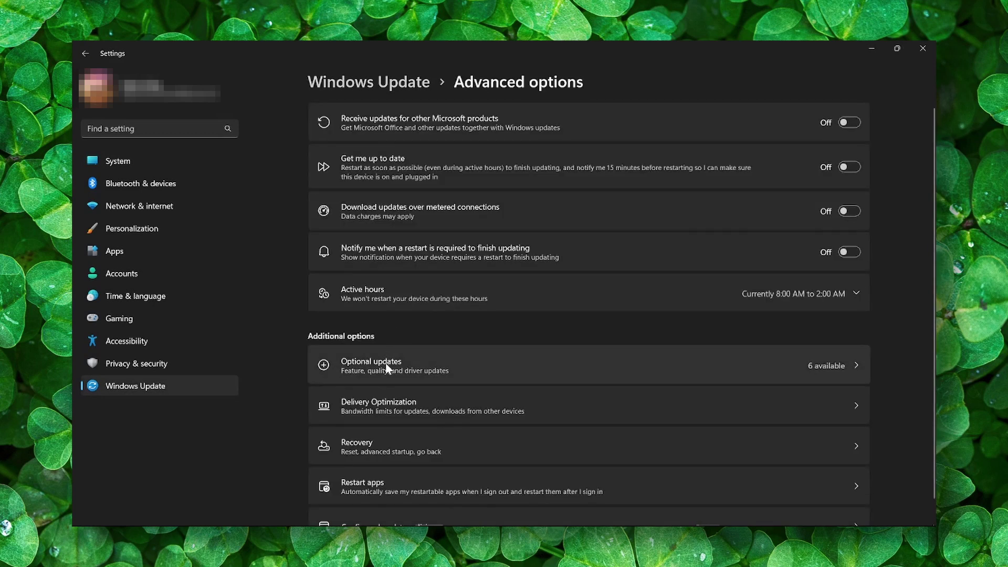
{"action": "left_click", "coordinate": [388, 369]}
{"action": "left_click", "coordinate": [370, 132]}
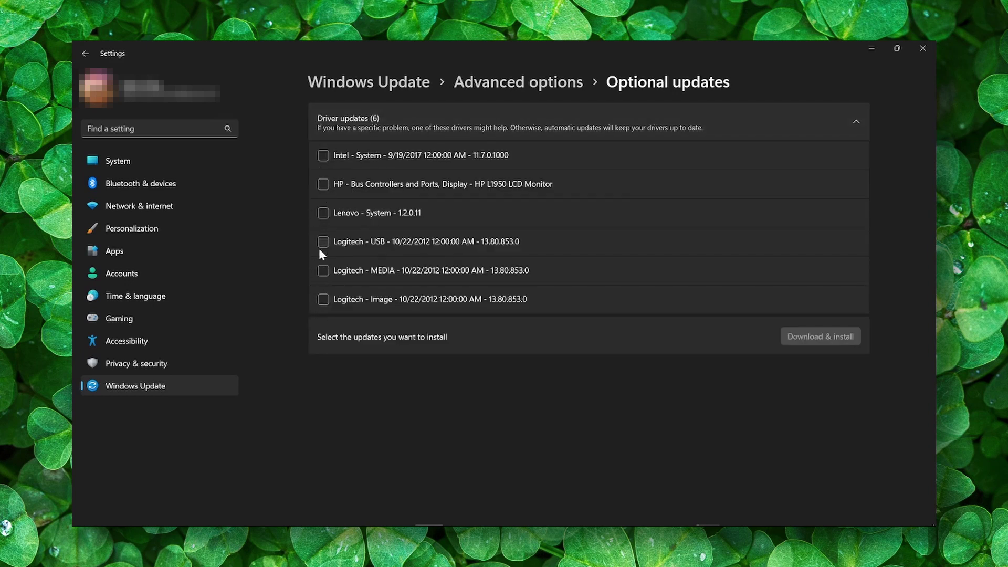
Step: Select the Intel, HP and Lenovo driver updates as a trial, clear the selection and close Settings
{"action": "left_click", "coordinate": [326, 154]}
{"action": "left_click", "coordinate": [324, 184]}
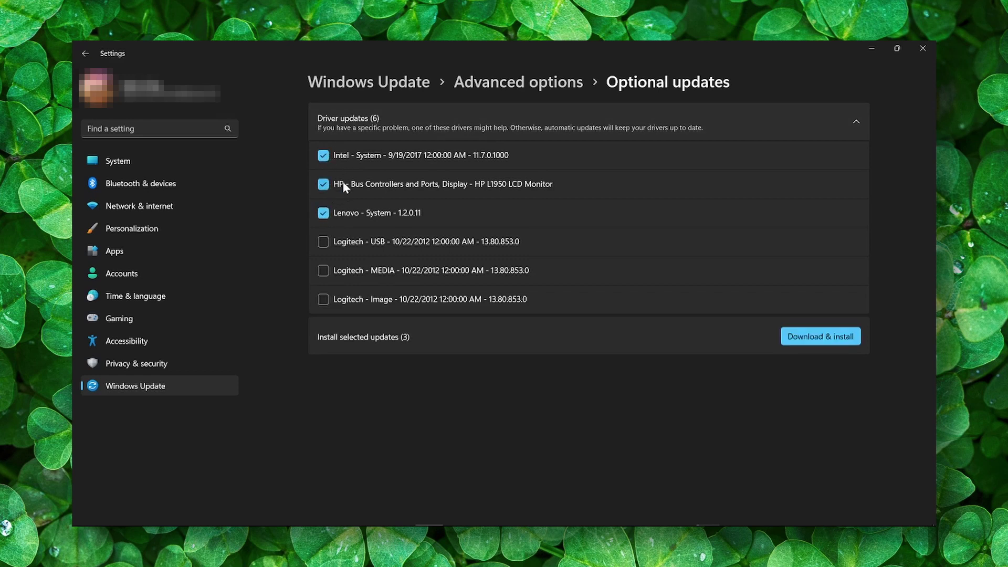
{"action": "left_click", "coordinate": [323, 213]}
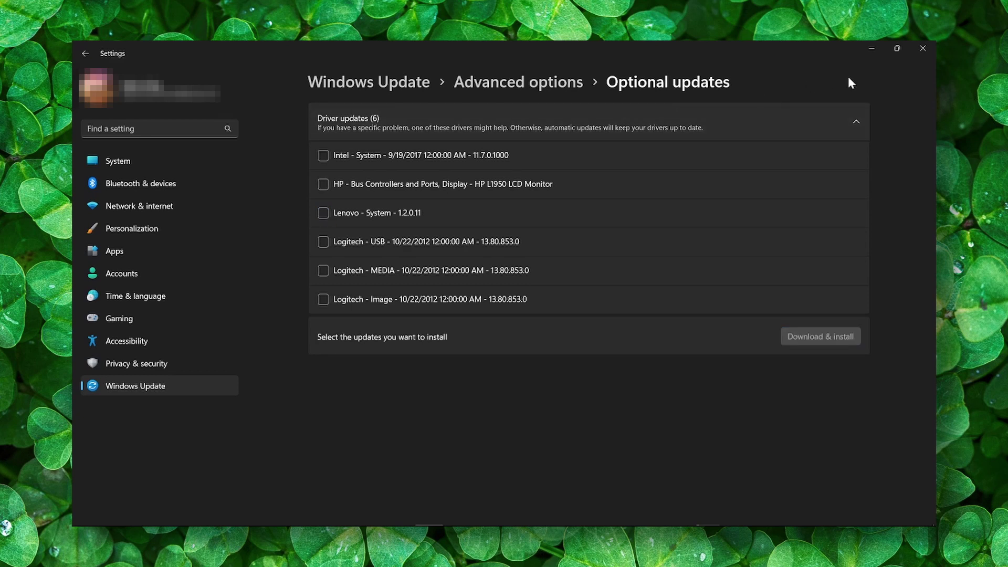
{"action": "left_click", "coordinate": [916, 50]}
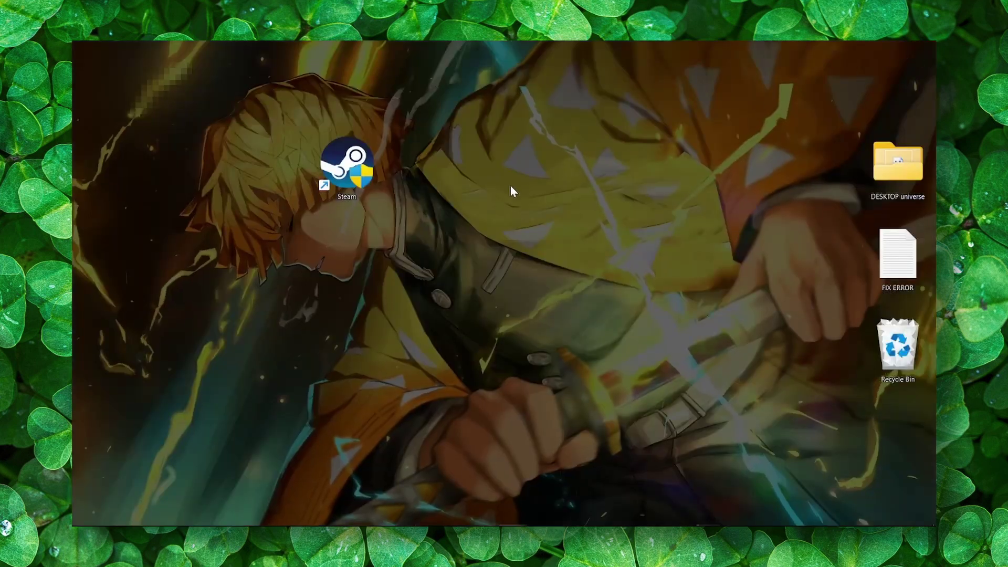